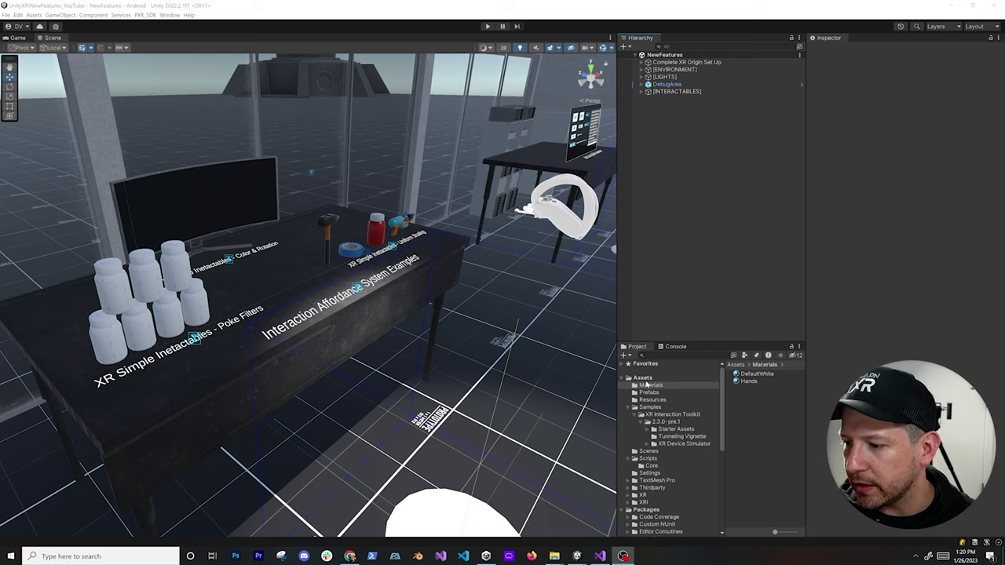
# - Show the project's Assets folder in File Explorer and move the window clear of the project panels
pyautogui.rightClick(643, 377)
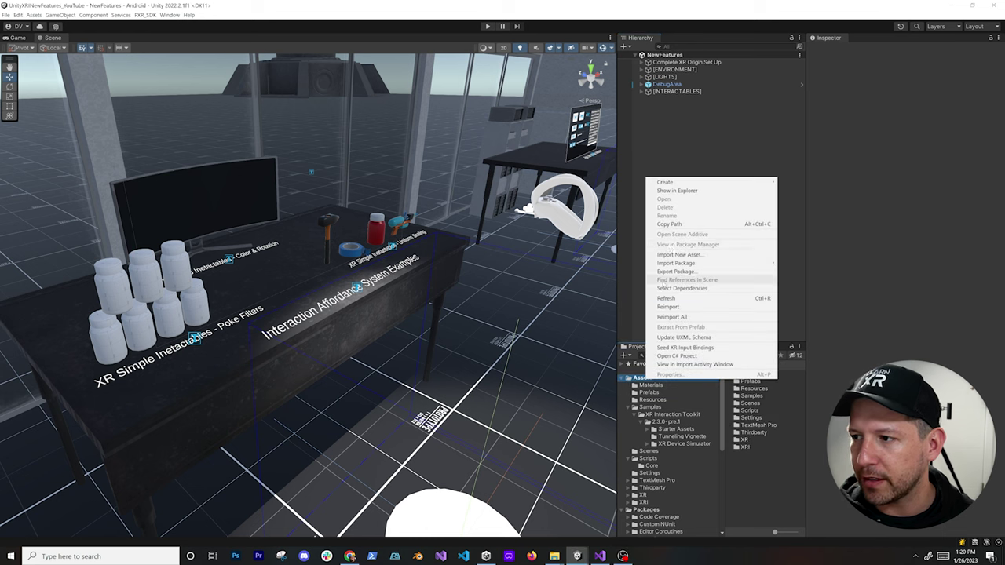
pyautogui.click(690, 193)
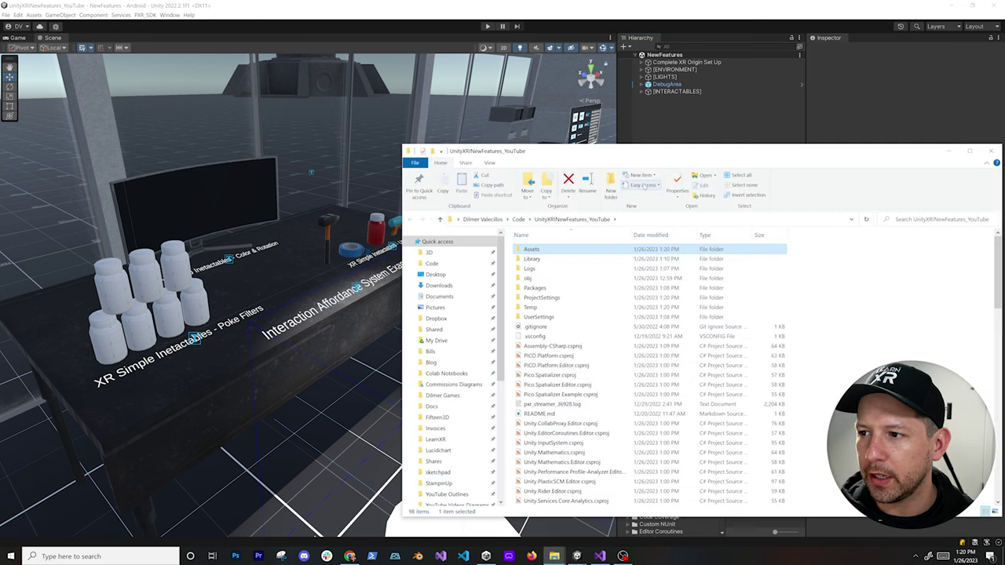
pyautogui.moveTo(657, 156); pyautogui.dragTo(391, 108)
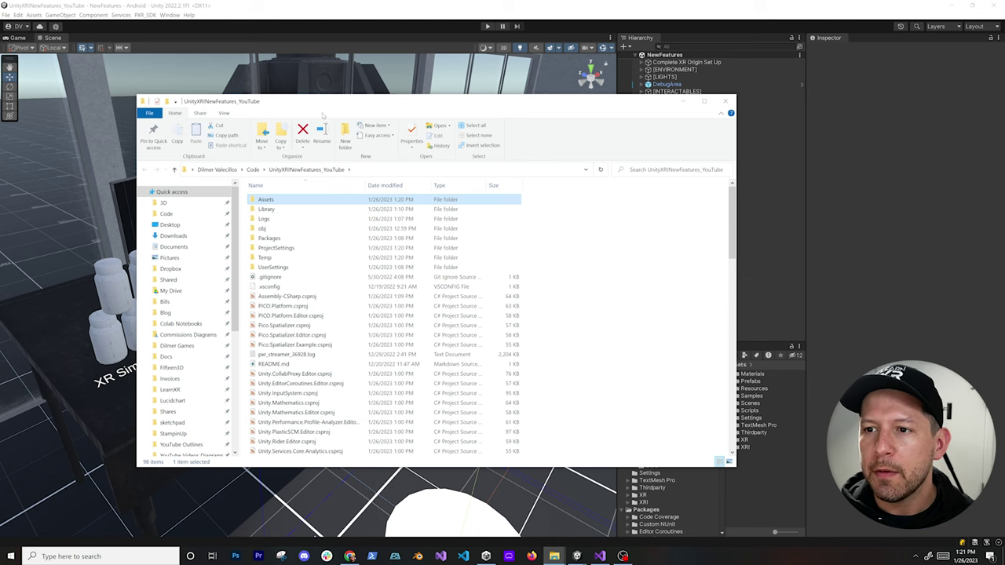
pyautogui.moveTo(325, 107); pyautogui.dragTo(217, 124)
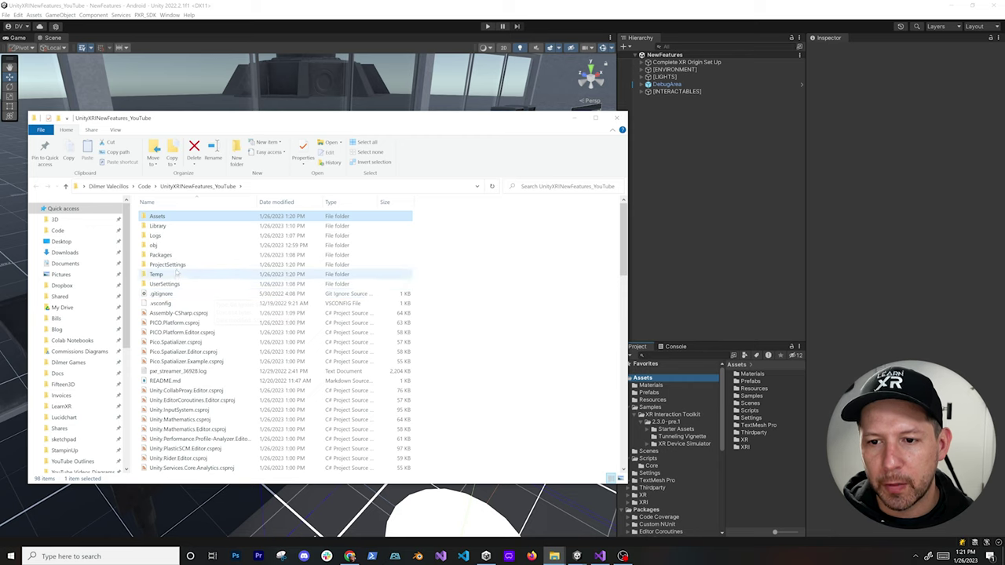
# - Open the project's Packages folder in Visual Studio Code and display manifest.json
pyautogui.doubleClick(161, 254)
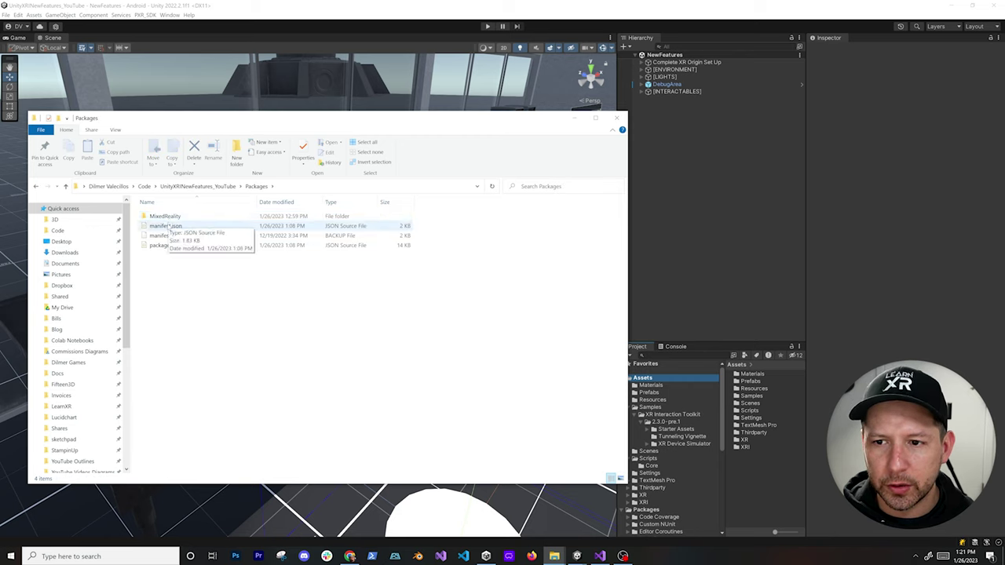
pyautogui.rightClick(181, 285)
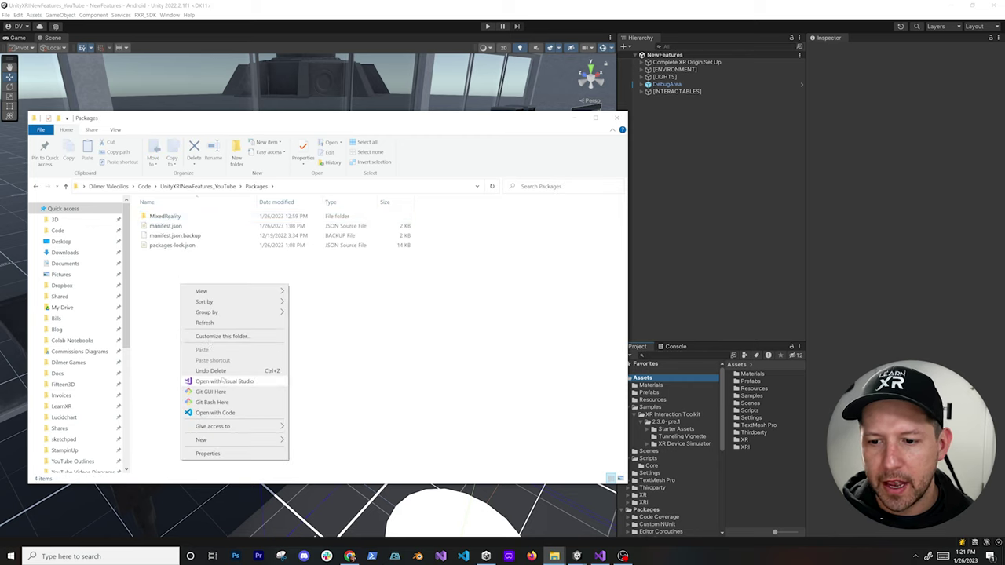
pyautogui.click(218, 415)
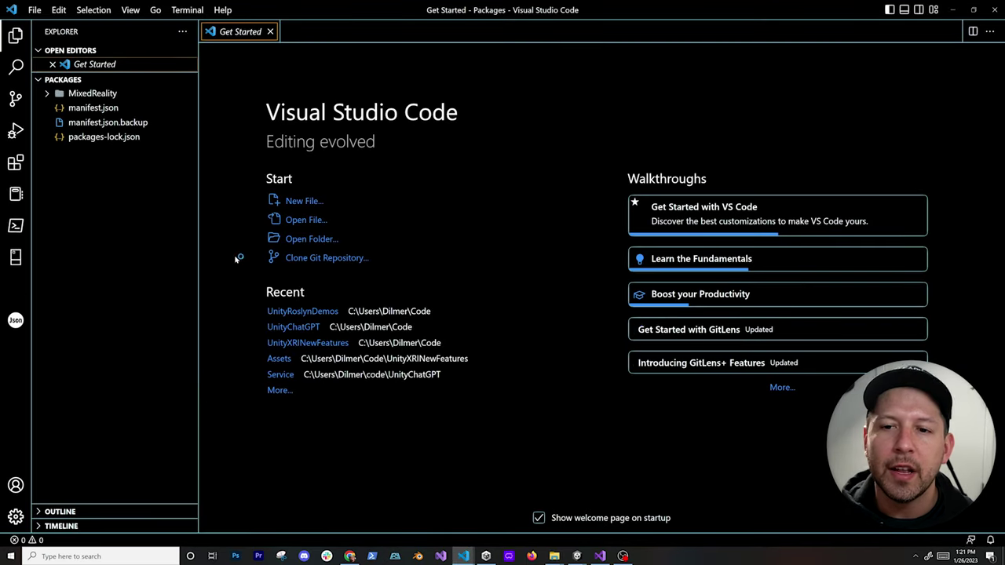
pyautogui.click(82, 109)
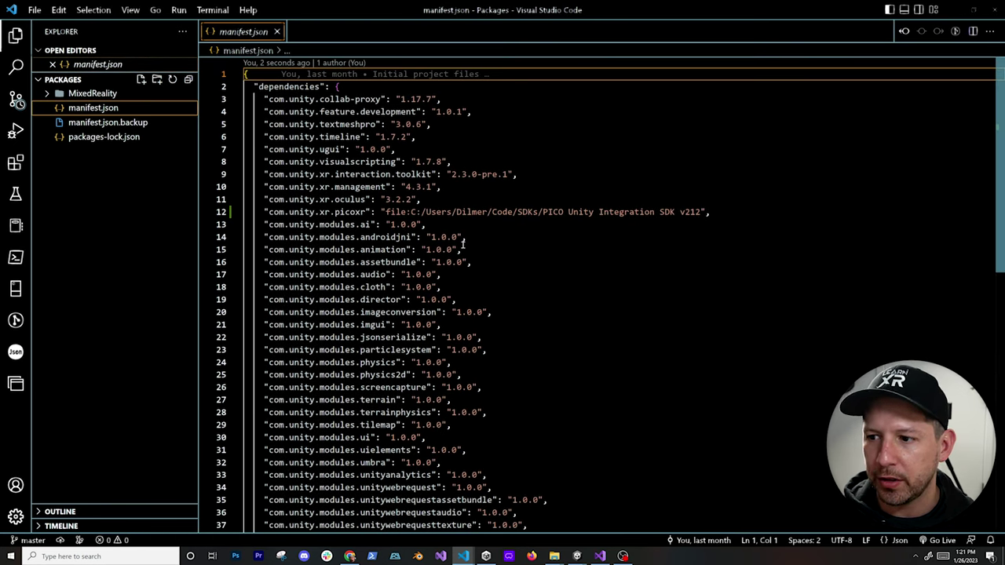
# - Paste the com.unity.xr.openxr 1.6.0 and com.unity.xr.hands 1.1.0-pre.2 dependencies below the com.unity.xr.picoxr entry
pyautogui.click(461, 201)
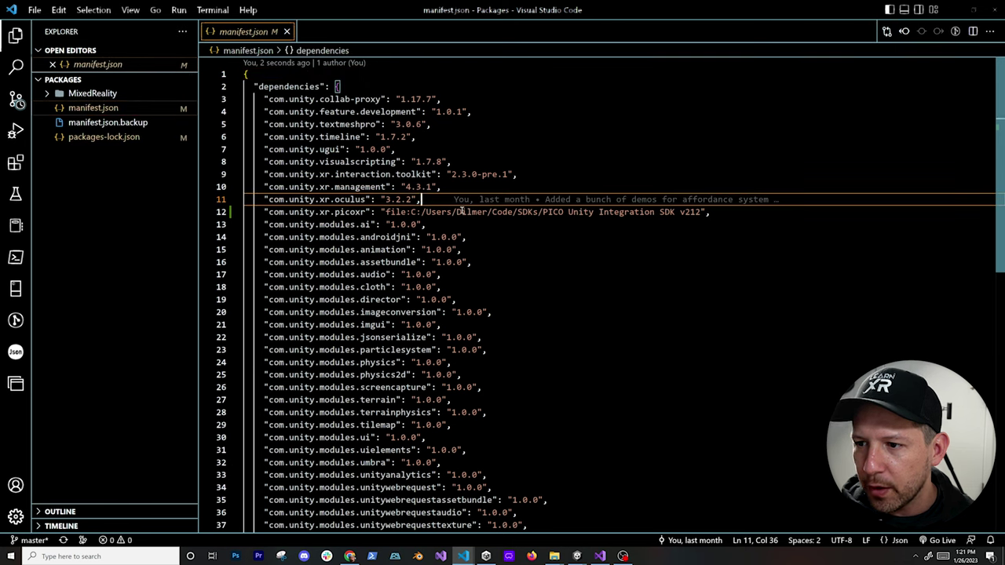
pyautogui.click(458, 212)
pyautogui.press('Return')
pyautogui.hotkey('ctrl', 'v')
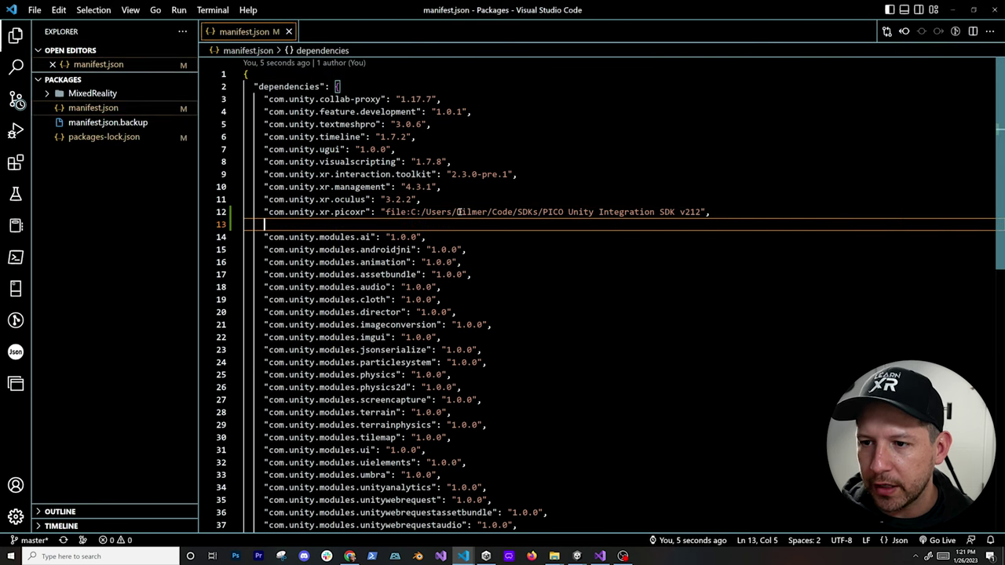
pyautogui.press('Up')
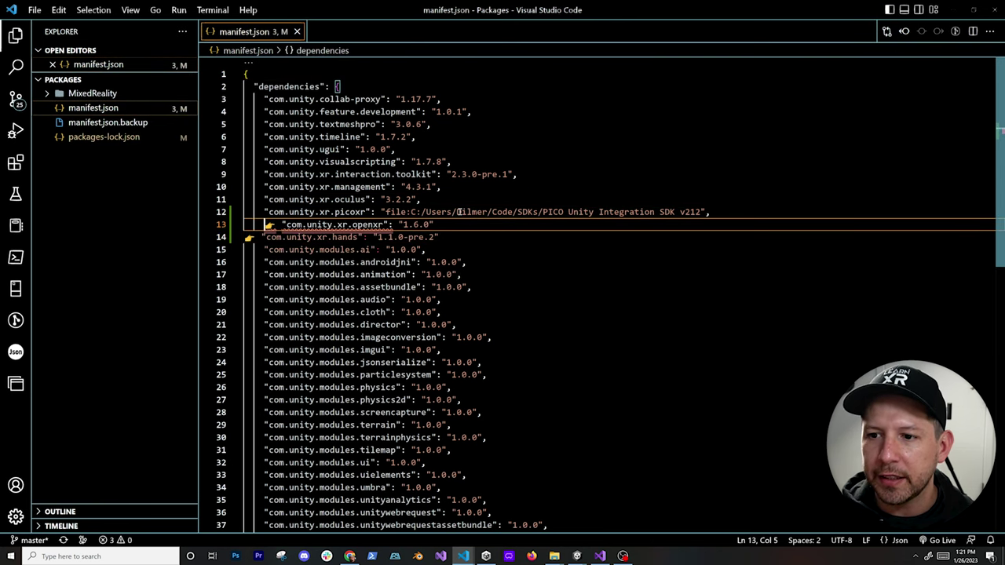
# - Remove the stray pointing-hand emoji before the com.unity.xr.openxr entry and end that entry with a comma
pyautogui.hotkey('shift', 'Left')
pyautogui.hotkey('shift', 'Left')
pyautogui.press('BackSpace')
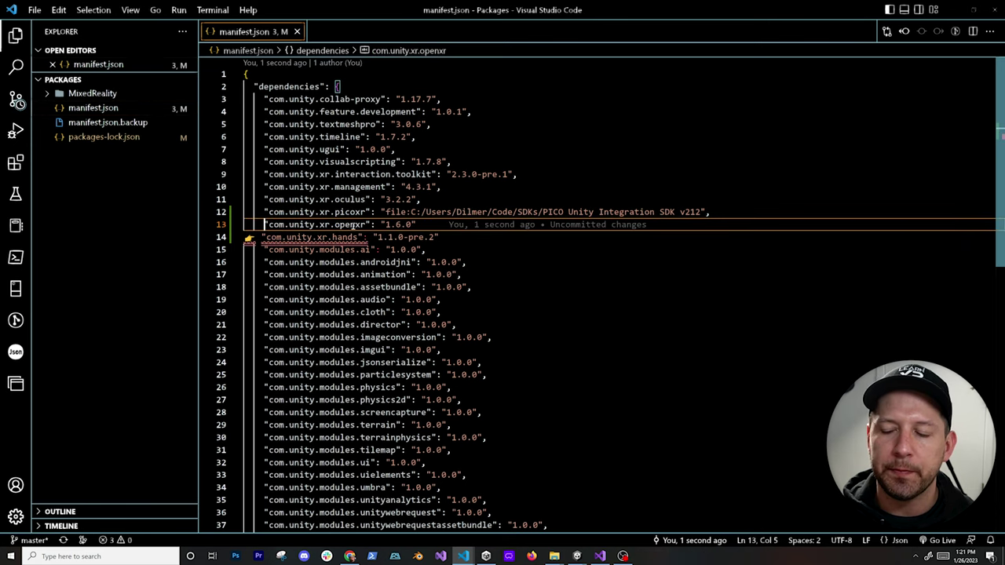
pyautogui.click(423, 225)
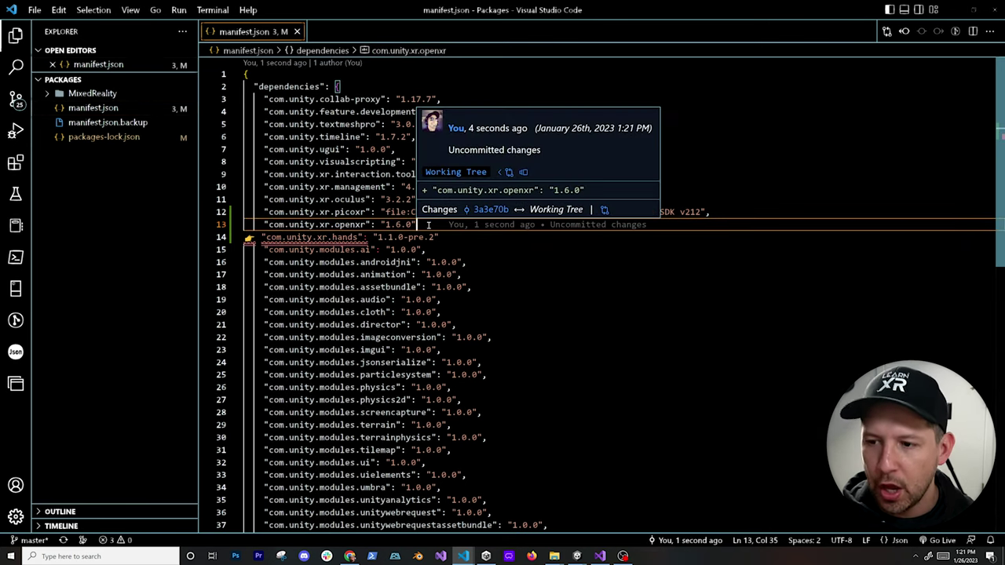
pyautogui.write(',')
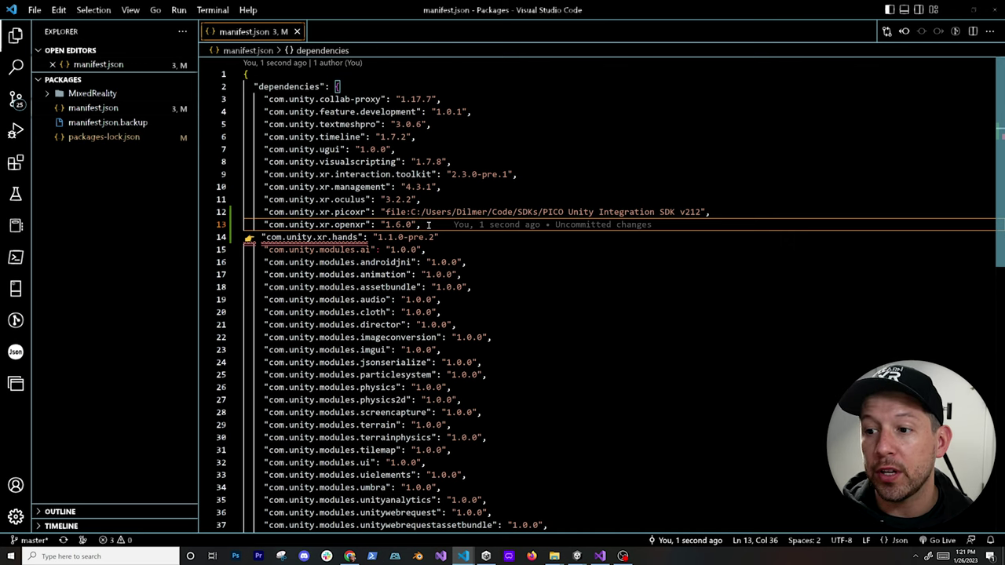
# - Remove the stray pointing-hand emoji before the com.unity.xr.hands entry and align it with the other dependencies
pyautogui.press('Right')
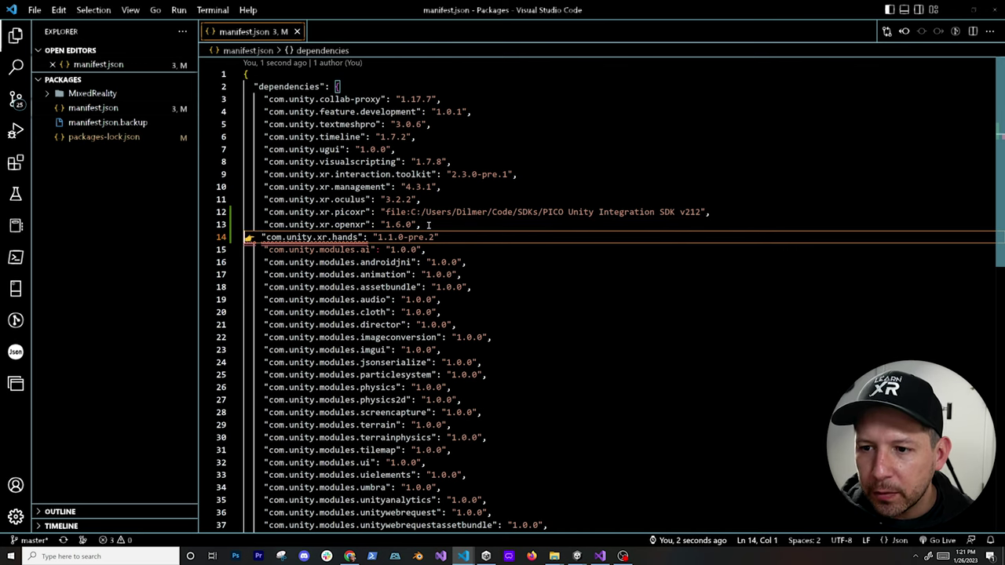
pyautogui.press('Right')
pyautogui.press('Right')
pyautogui.click(421, 237)
pyautogui.doubleClick(285, 237)
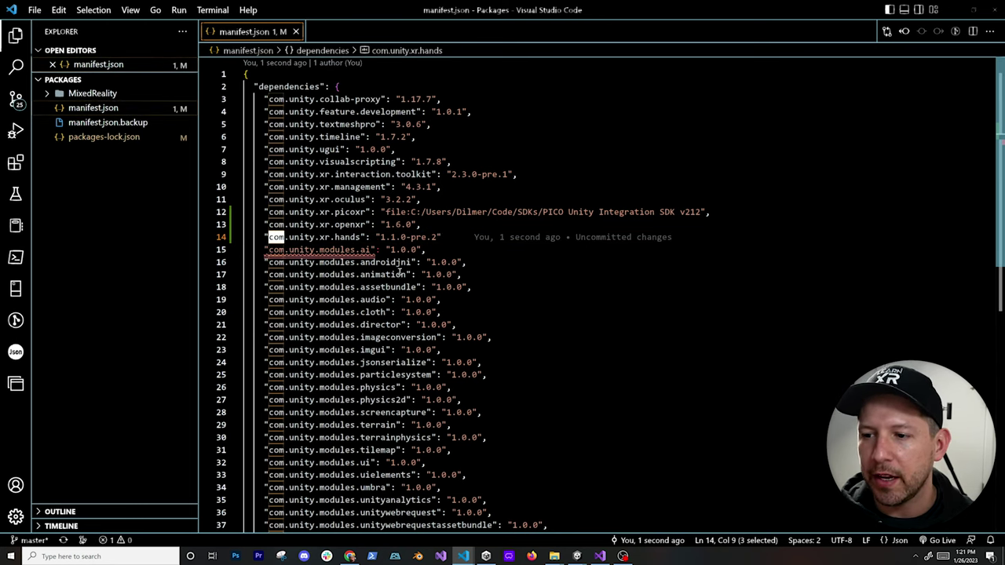
# - End the com.unity.xr.hands entry with a comma and close the manifest's editor window to return to Unity
pyautogui.moveTo(481, 240)
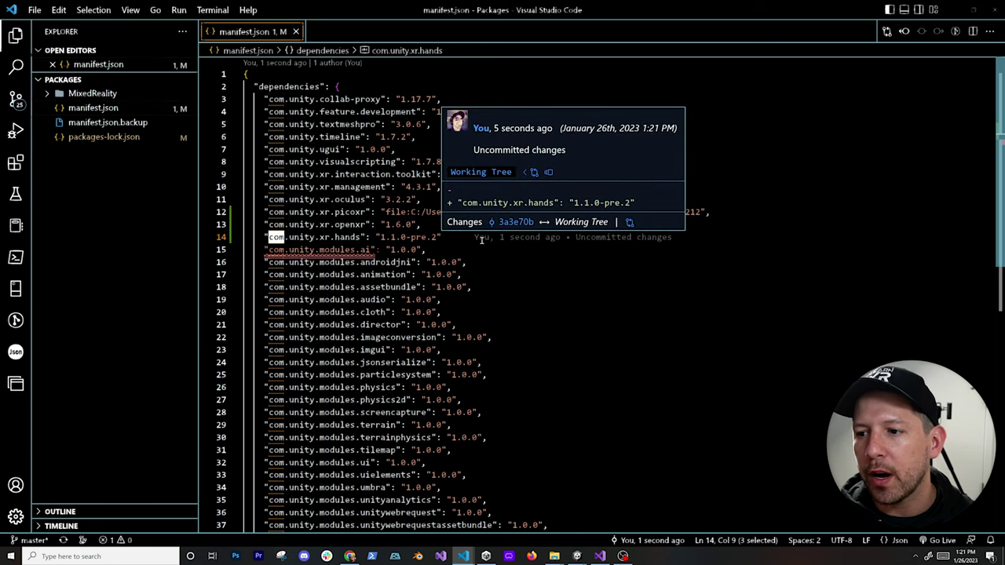
pyautogui.moveTo(441, 237); pyautogui.dragTo(235, 226)
pyautogui.click(313, 224)
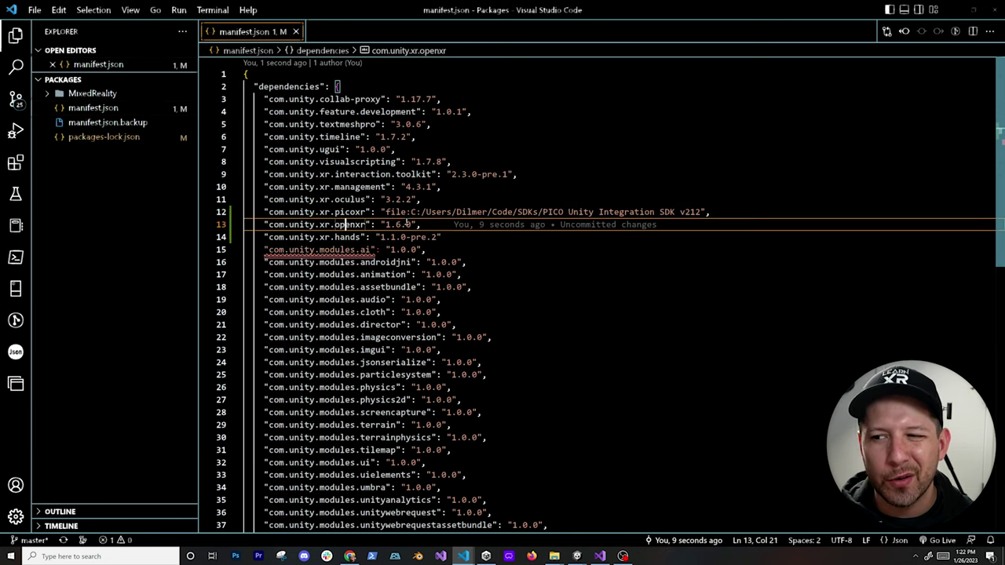
pyautogui.moveTo(422, 224); pyautogui.dragTo(255, 224)
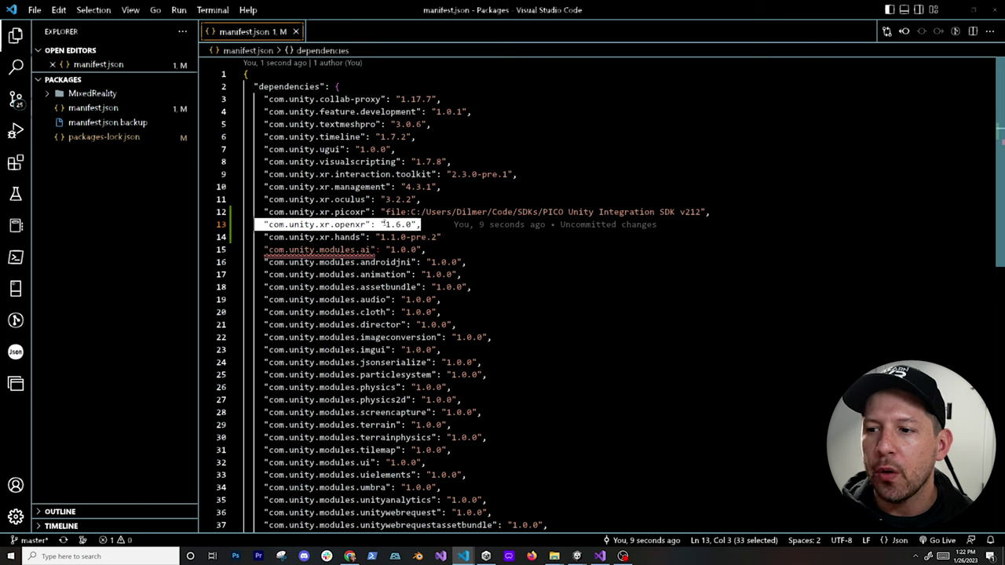
pyautogui.click(443, 234)
pyautogui.write(',')
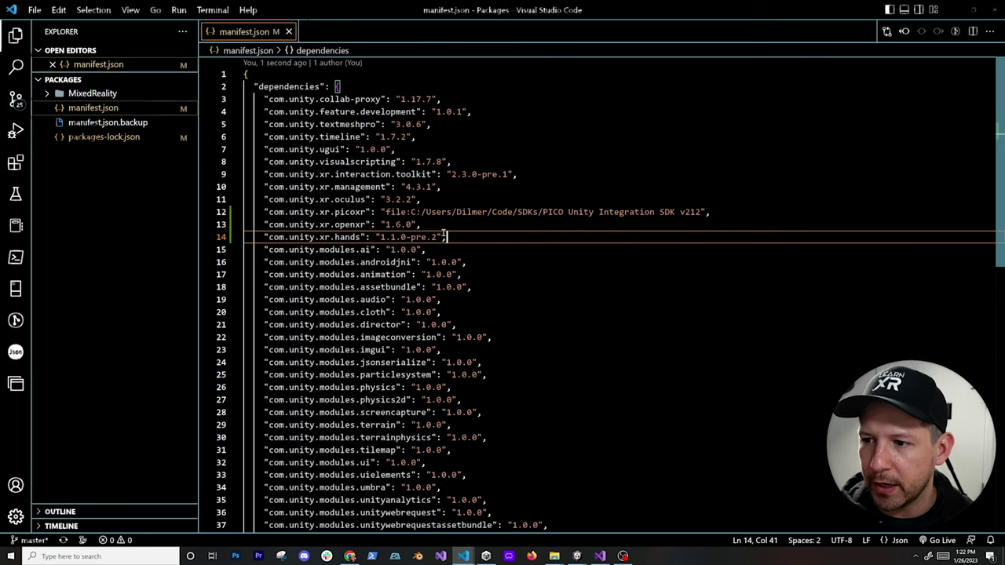
pyautogui.click(507, 289)
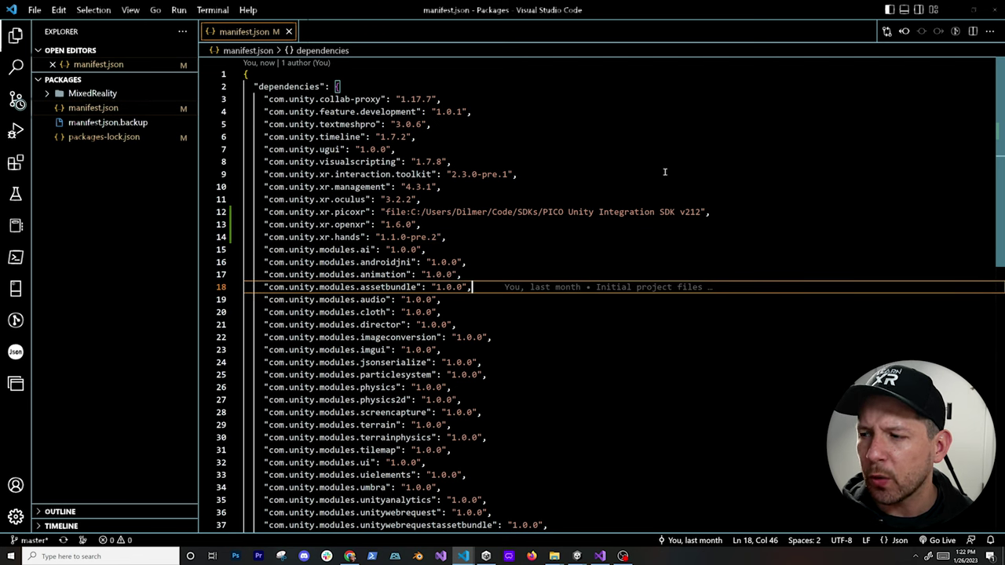
pyautogui.click(994, 11)
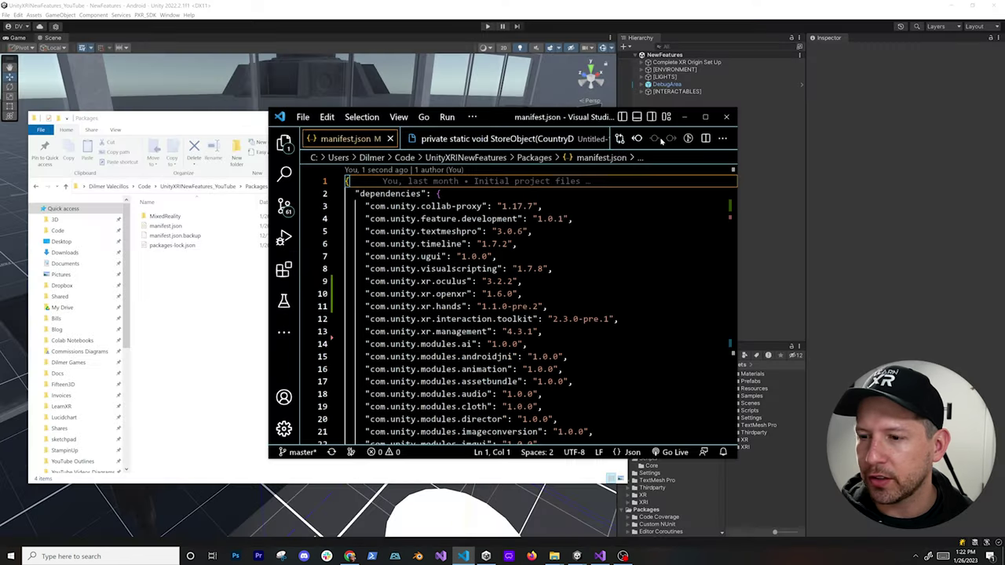
pyautogui.click(558, 14)
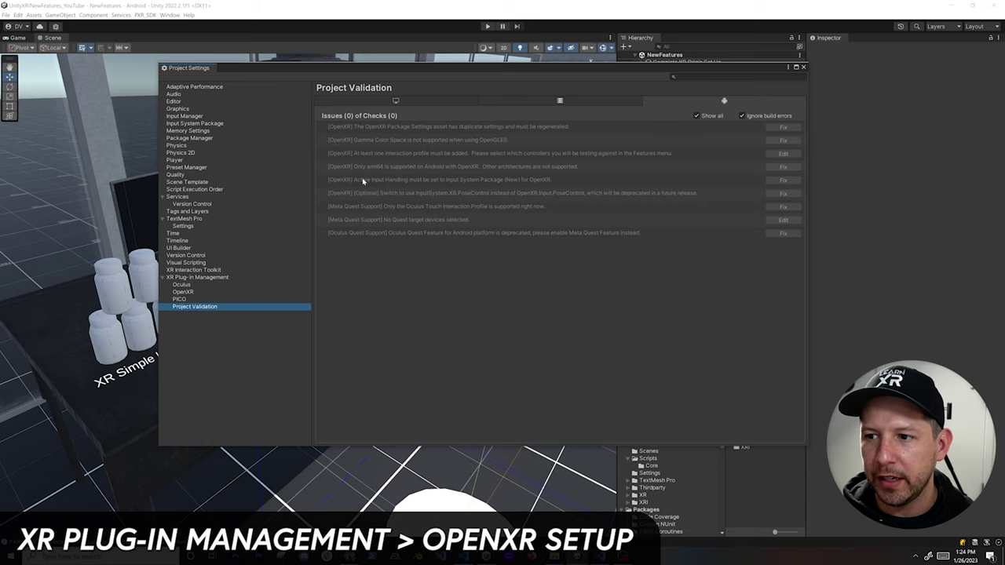
# - In the Android OpenXR settings, add Oculus Touch Controller Profile and enable Hand Tracking Subsystem, Meta Hand Tracking Aim and Meta Quest Support
pyautogui.click(209, 292)
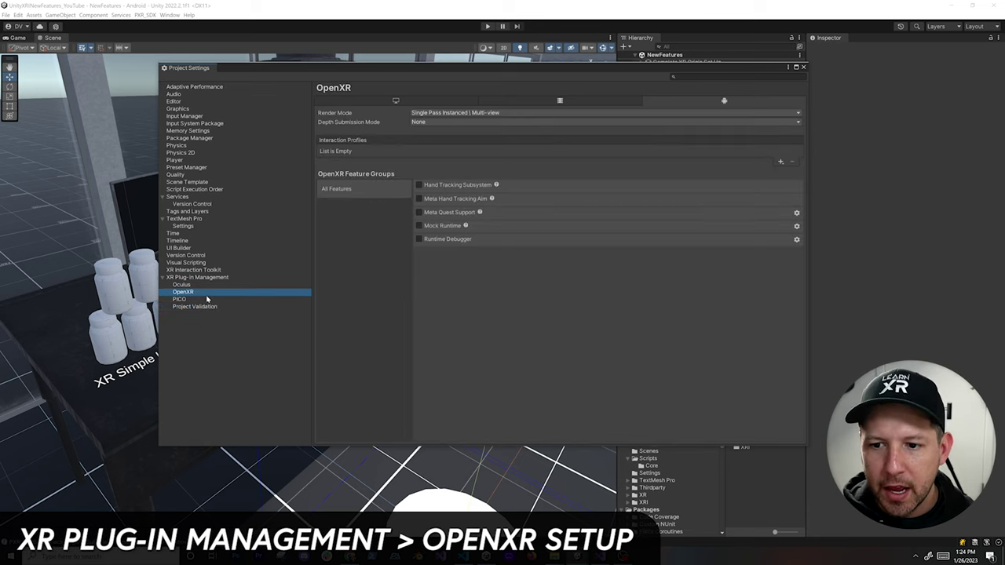
pyautogui.click(780, 162)
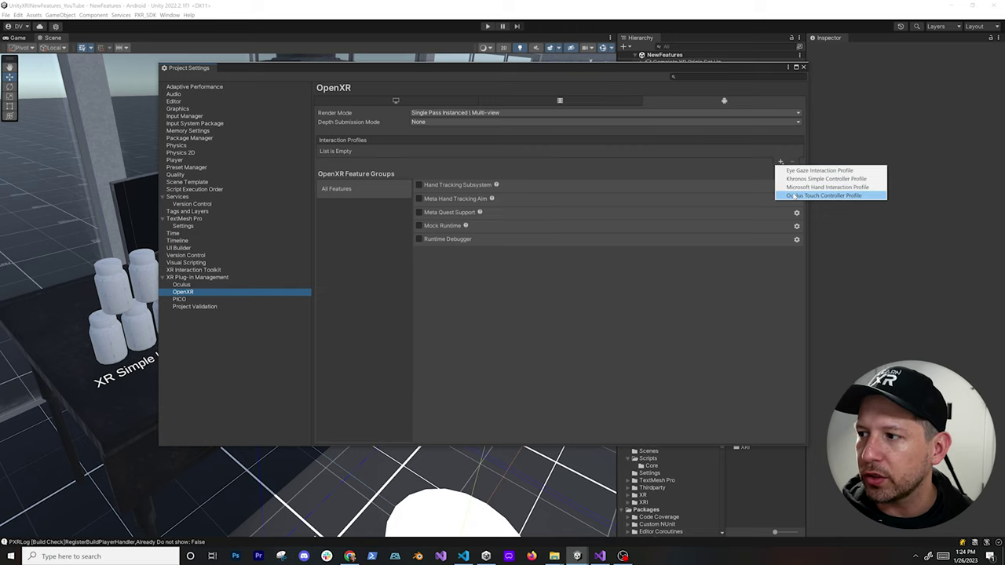
pyautogui.click(795, 196)
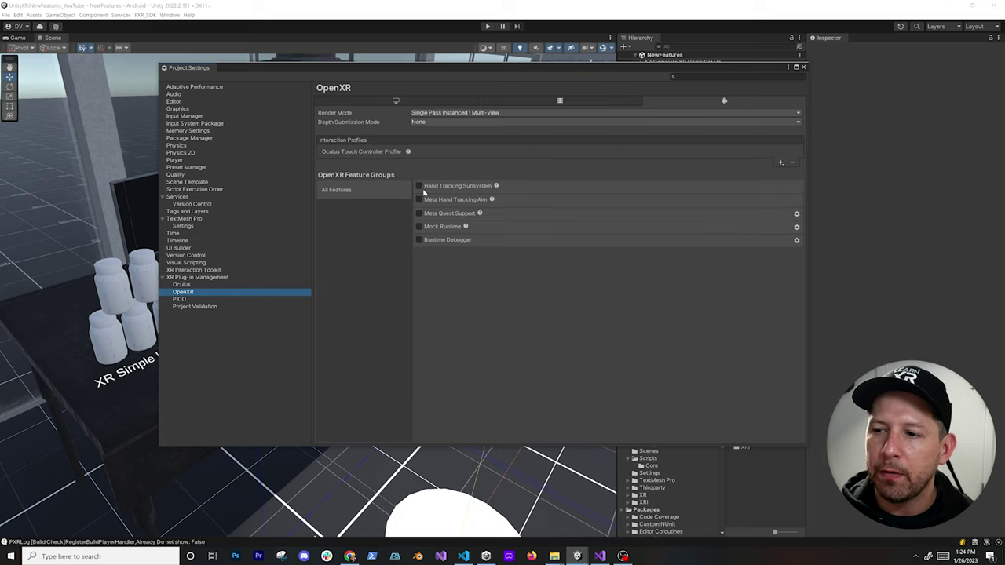
pyautogui.click(418, 186)
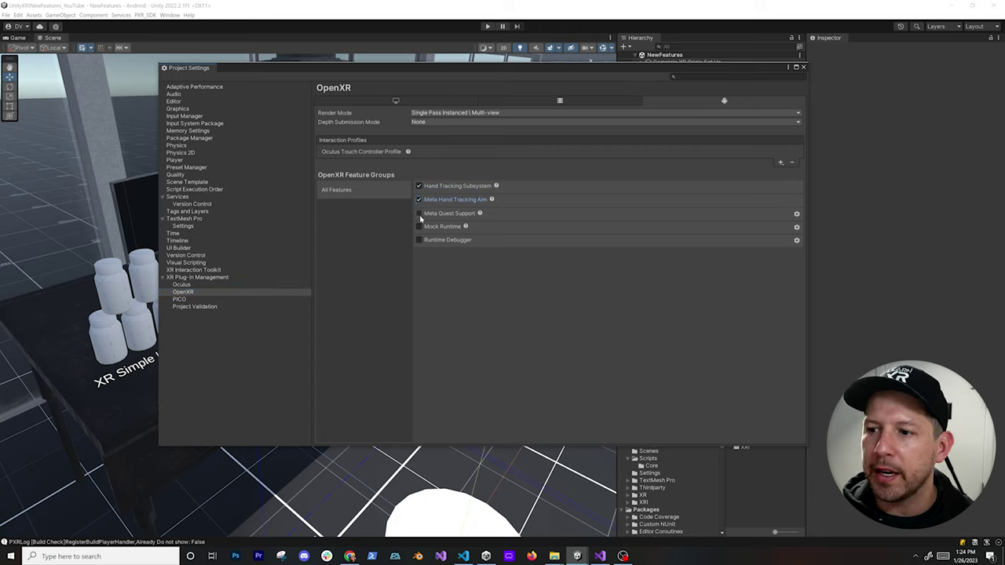
pyautogui.click(419, 214)
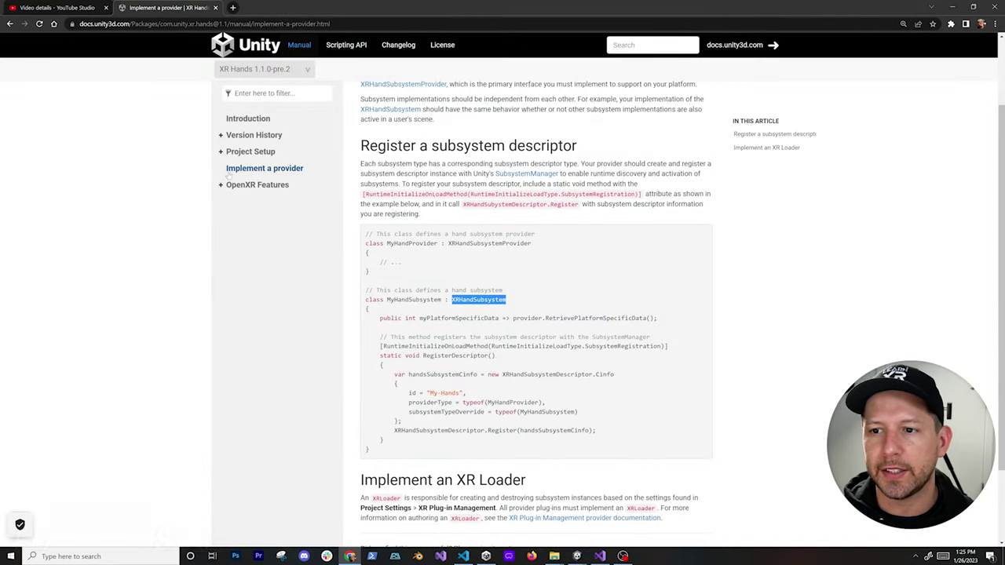
# - Highlight the XRHandSubsystem base class in the subsystem descriptor example of the XR Hands documentation in the browser
pyautogui.click(445, 310)
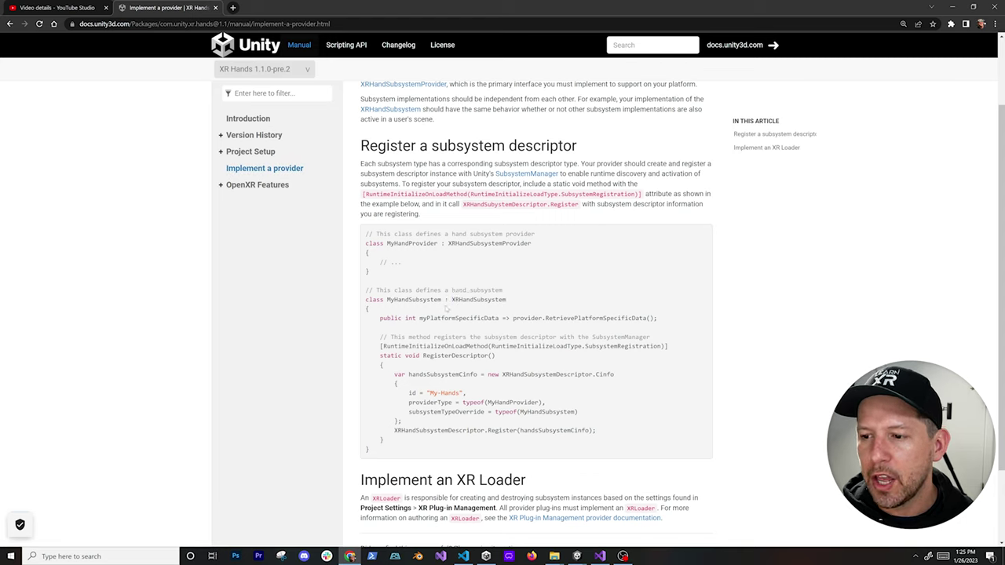
pyautogui.doubleClick(476, 300)
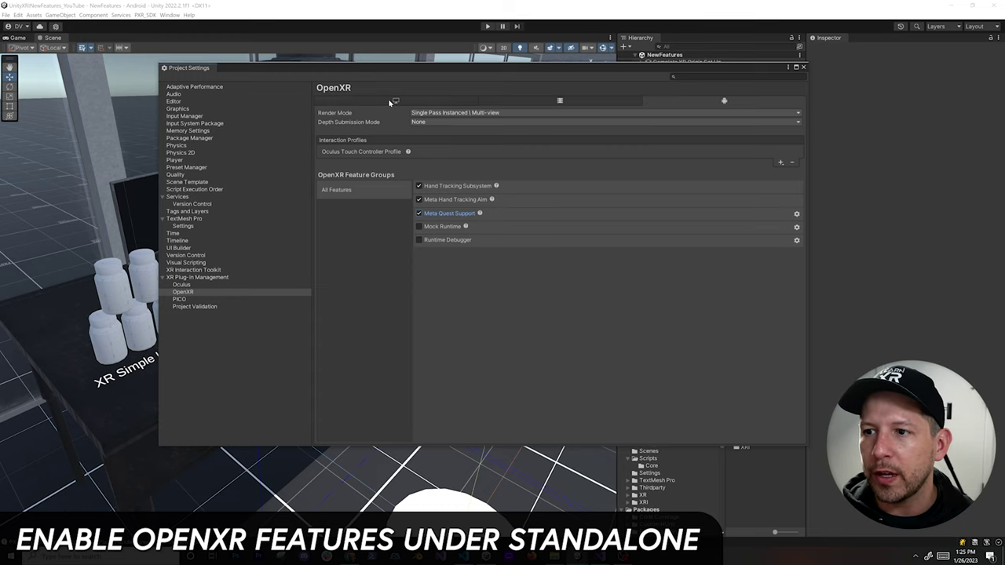
# - Back in Unity's standalone OpenXR settings, add Oculus Touch Controller Profile and enable Hand Tracking Subsystem and Meta Hand Tracking Aim
pyautogui.click(388, 99)
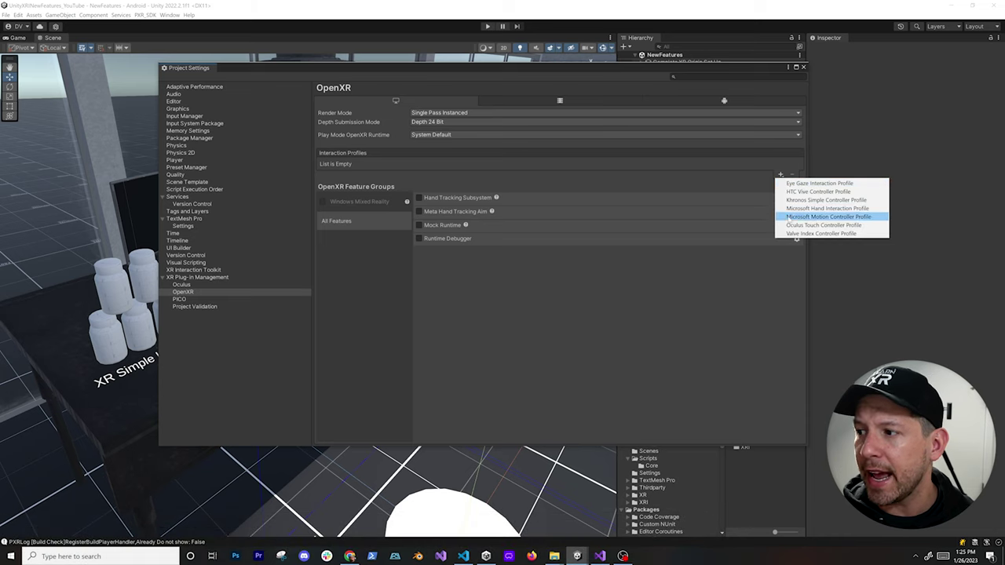
pyautogui.click(789, 224)
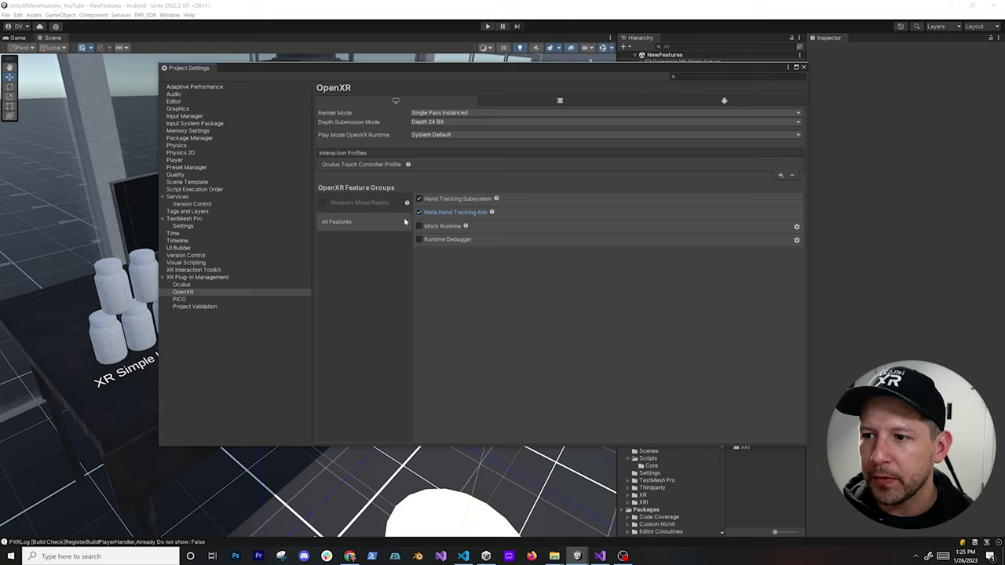
# - Review the Android OpenXR settings and the project validation checks for both Android and standalone
pyautogui.click(725, 102)
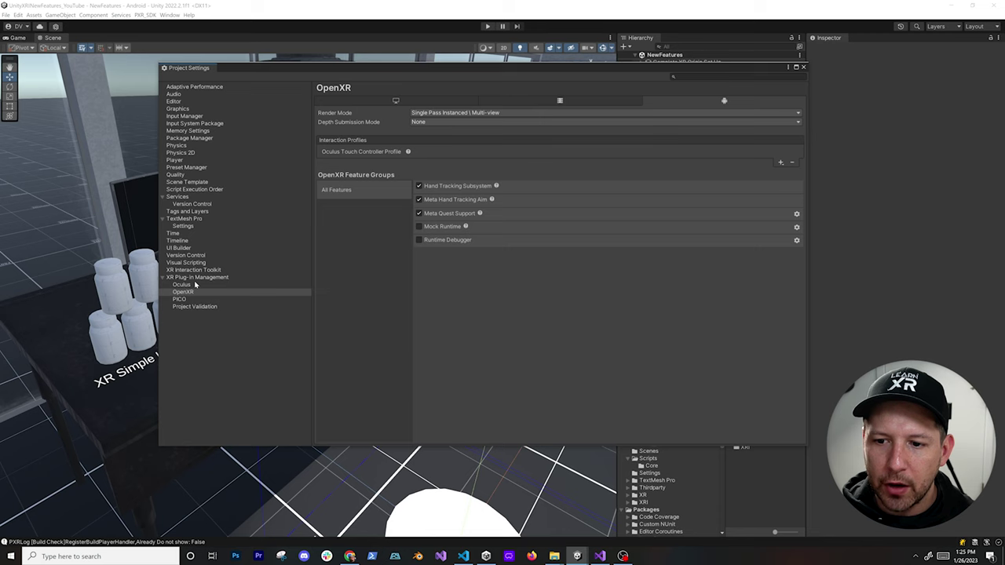
pyautogui.click(194, 307)
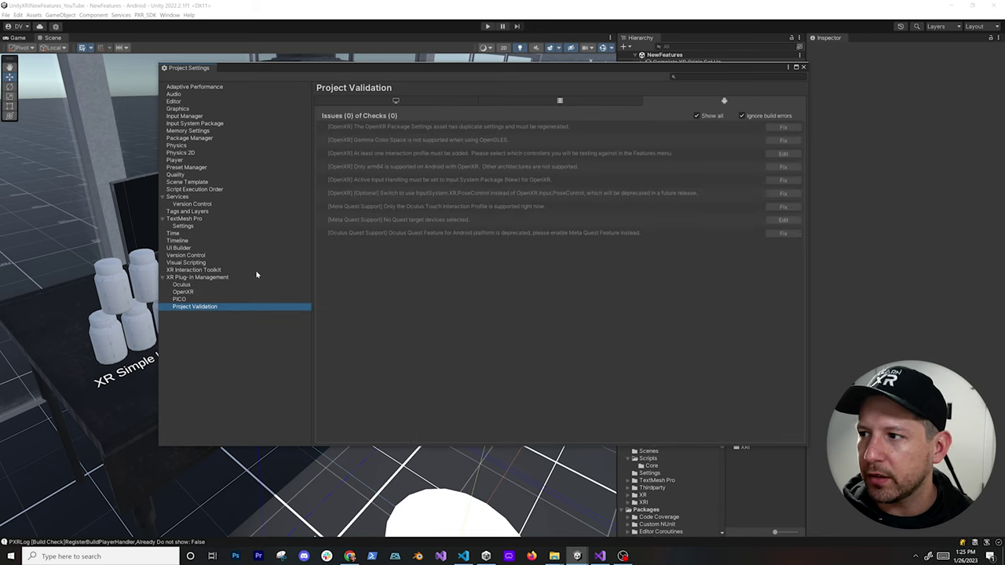
pyautogui.click(394, 100)
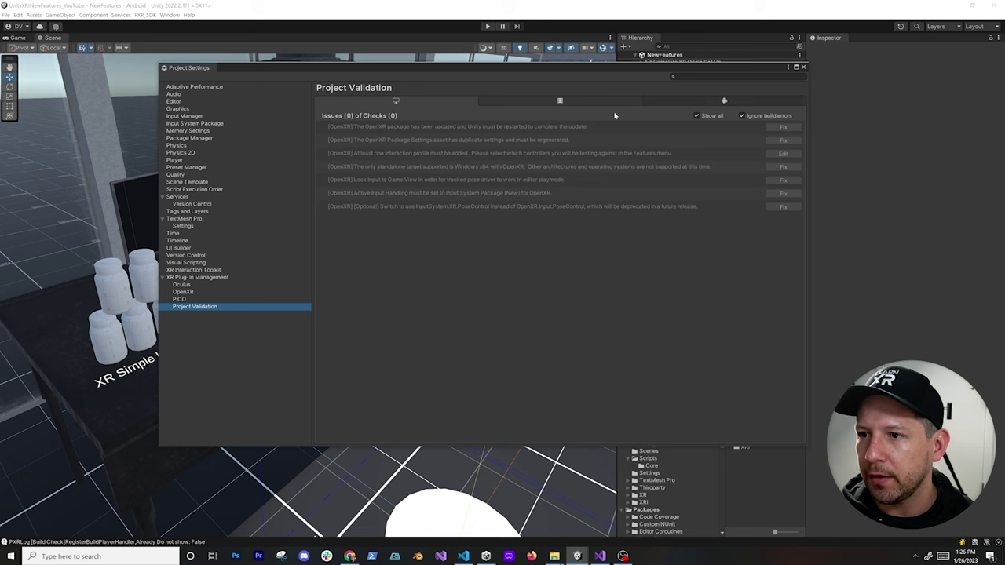
# - Close the project settings and import the HandVisualizer sample of the XR Hands package into the project
pyautogui.click(803, 67)
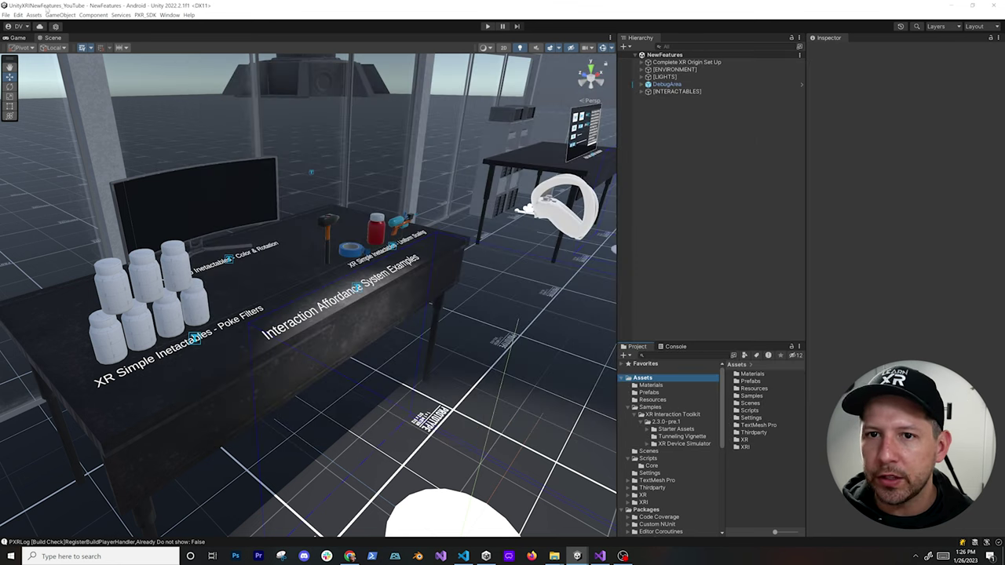
pyautogui.click(169, 15)
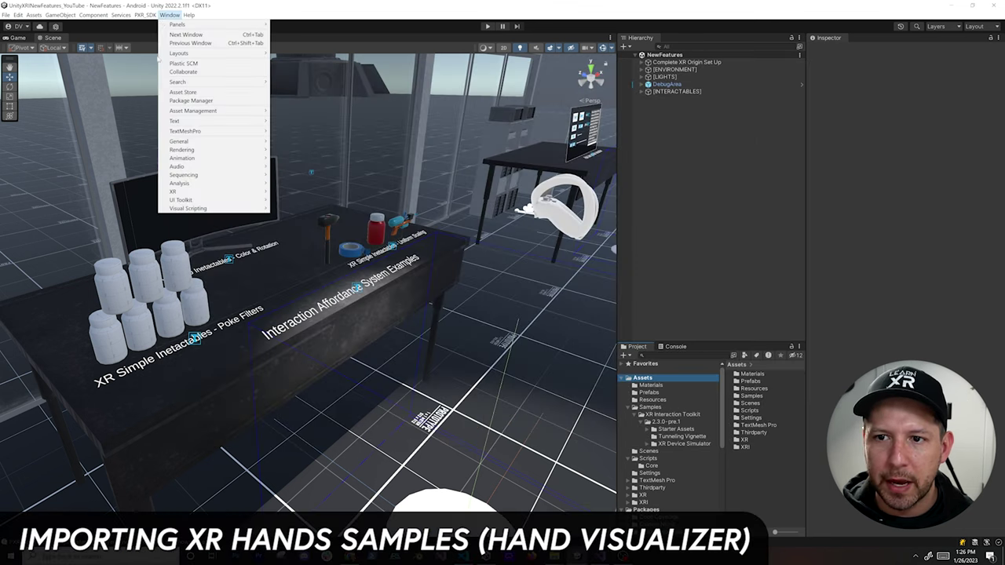
pyautogui.click(175, 100)
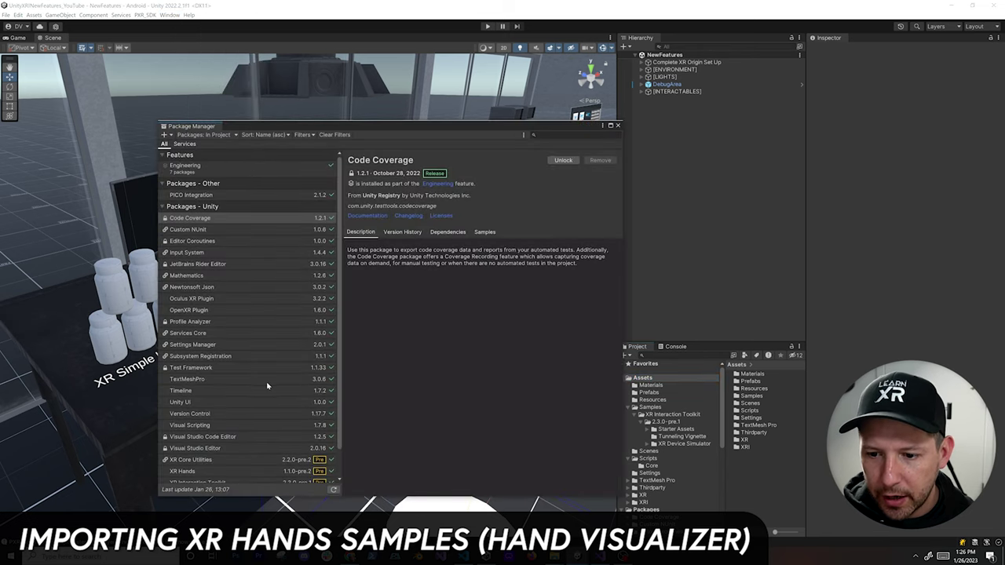
pyautogui.scroll(-2, 267, 386)
pyautogui.click(195, 444)
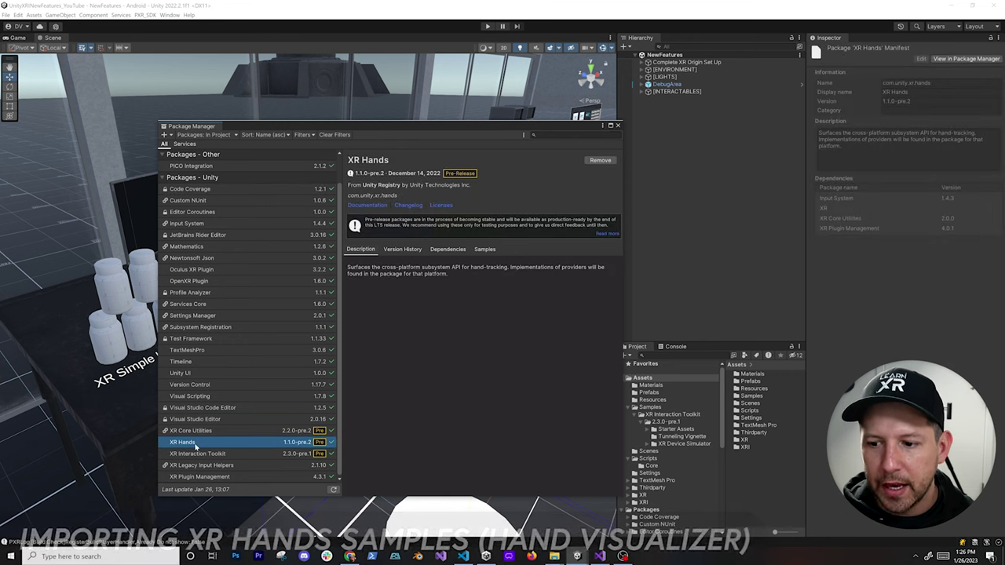
pyautogui.click(482, 249)
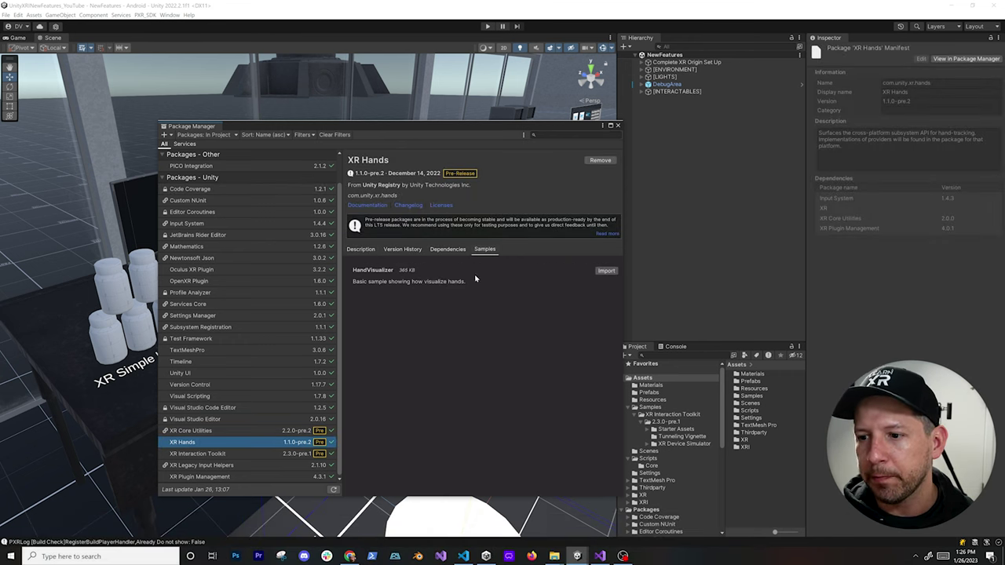
pyautogui.click(605, 271)
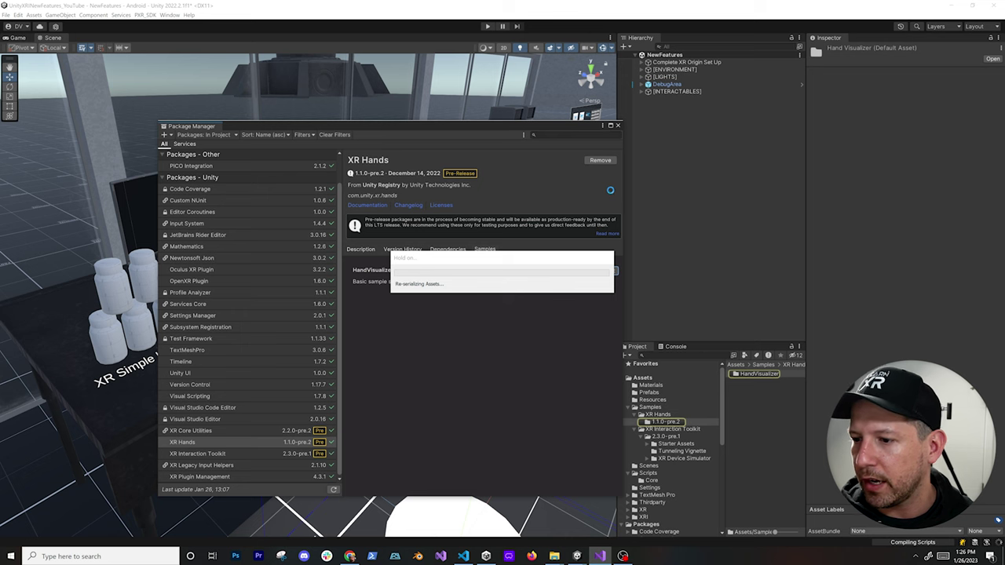
pyautogui.click(618, 126)
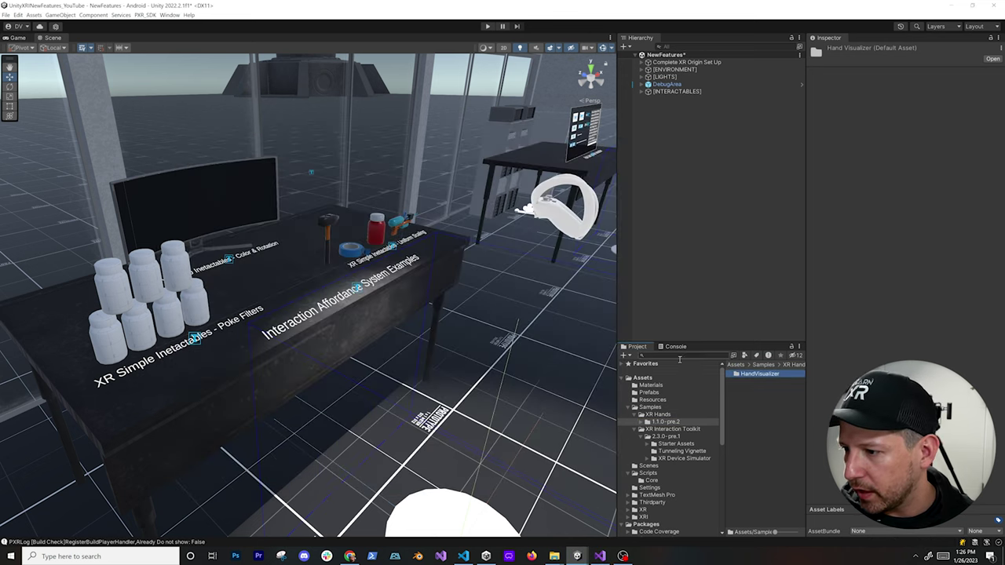
# - Open the HandVisualizer scene from the imported sample folder, saving the changes to the NewFeatures scene
pyautogui.doubleClick(738, 376)
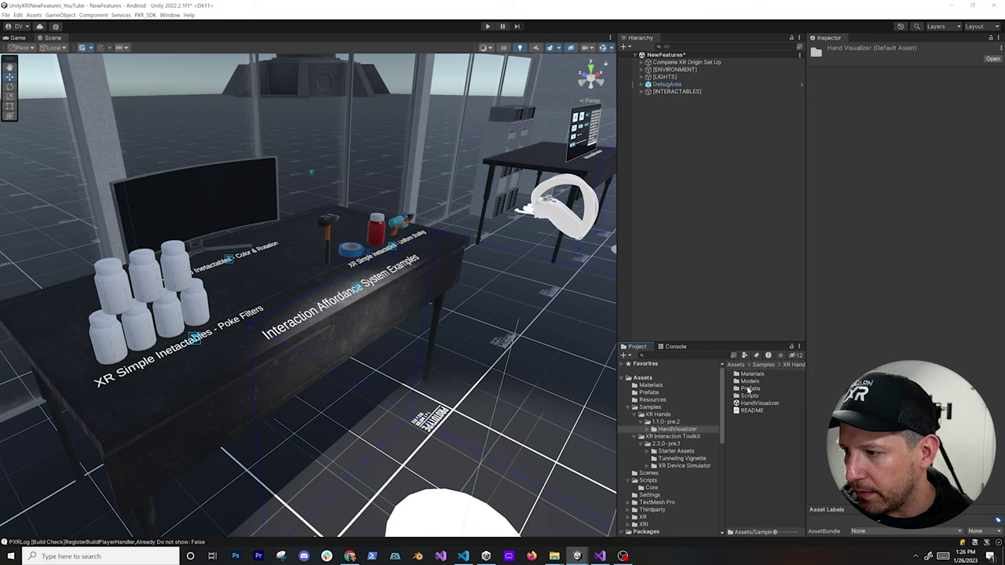
pyautogui.doubleClick(750, 402)
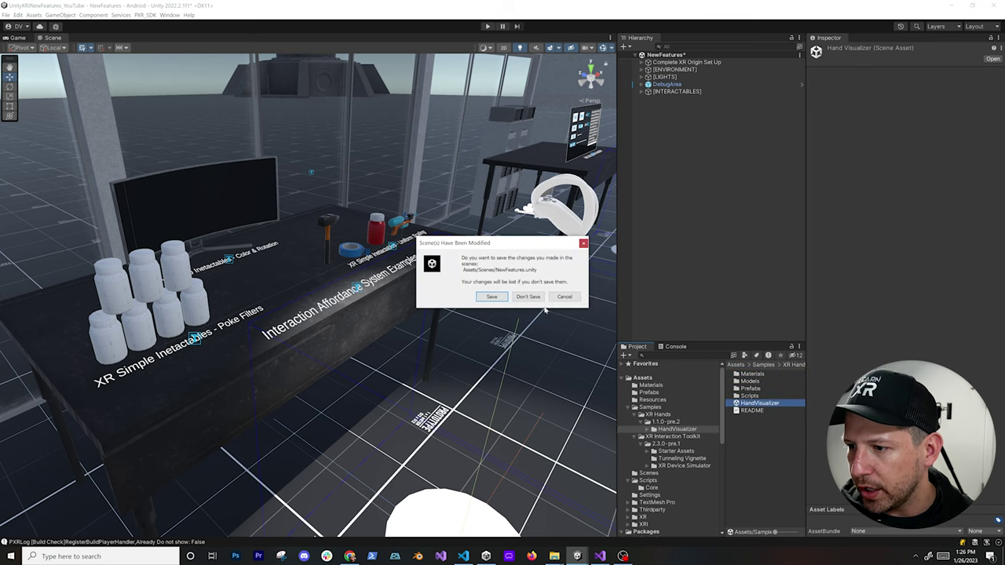
pyautogui.click(491, 297)
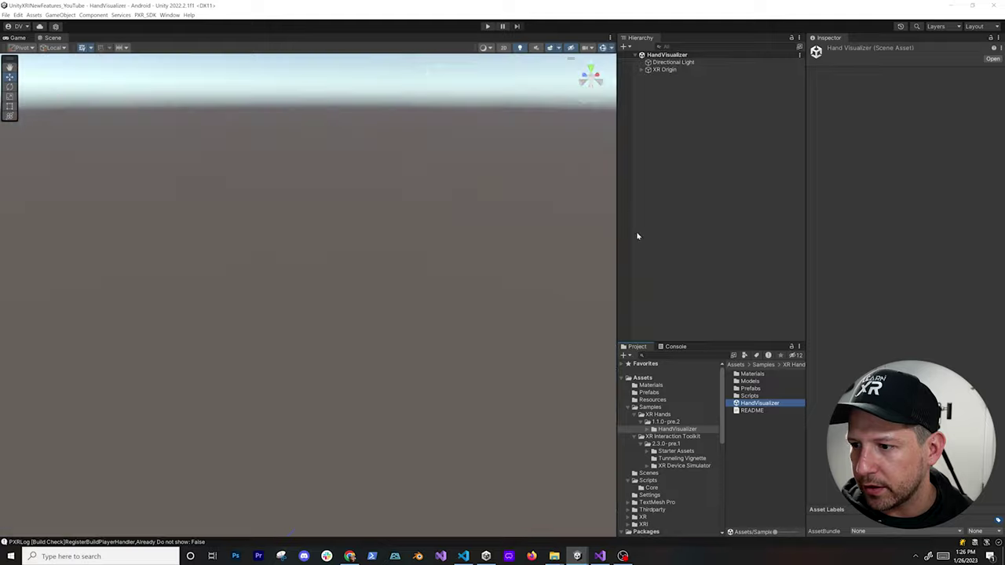
# - Examine the XR Origin hierarchy, the sample prefabs, and the Hand Visualizer component's hand meshes and velocity type options
pyautogui.click(641, 69)
pyautogui.click(649, 76)
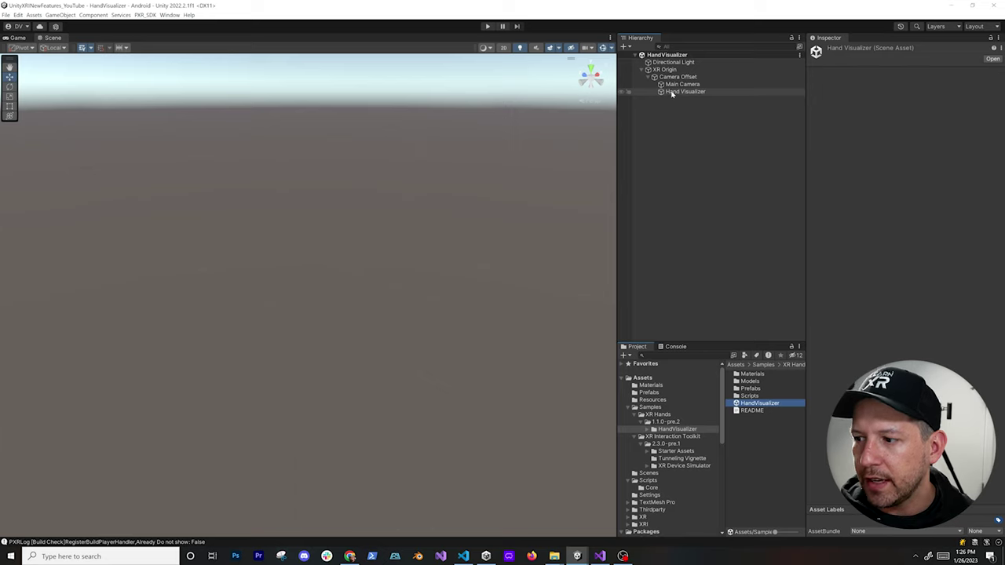
pyautogui.doubleClick(748, 389)
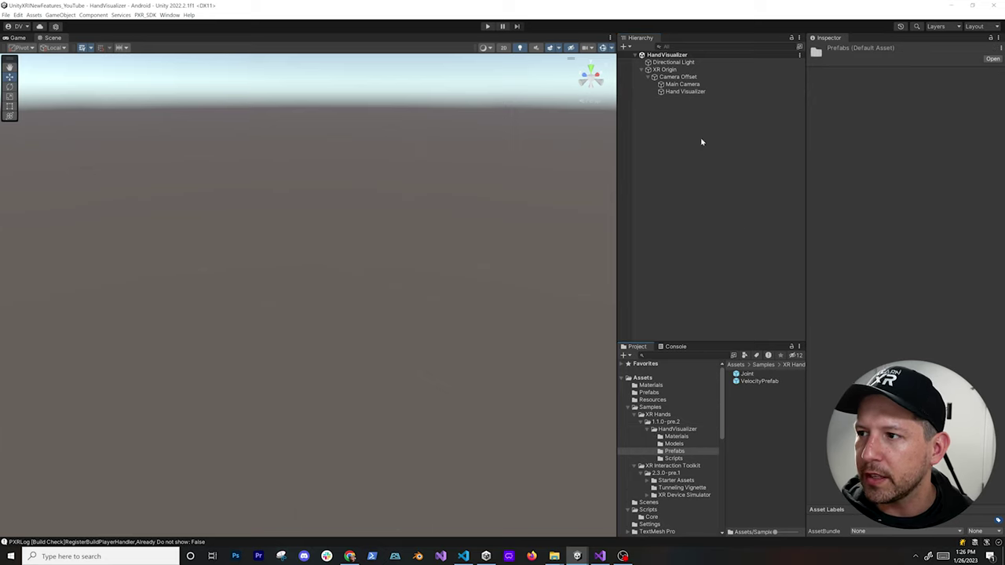
pyautogui.click(679, 91)
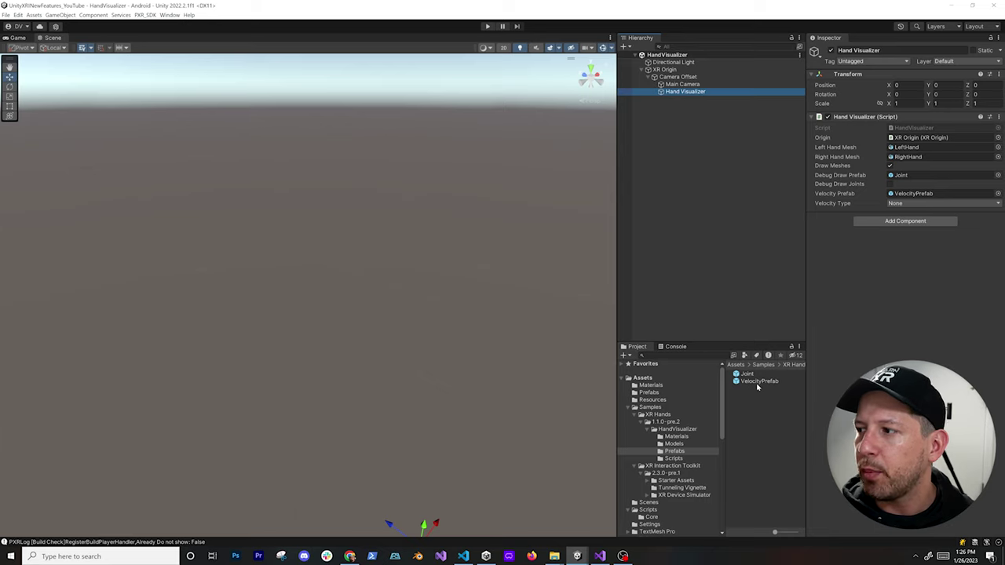
pyautogui.click(901, 151)
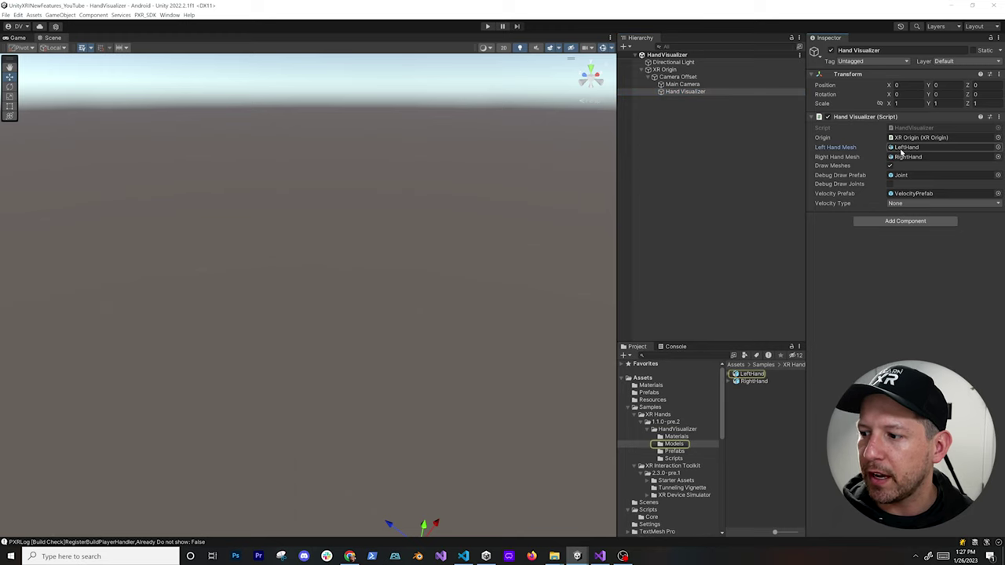
pyautogui.click(903, 157)
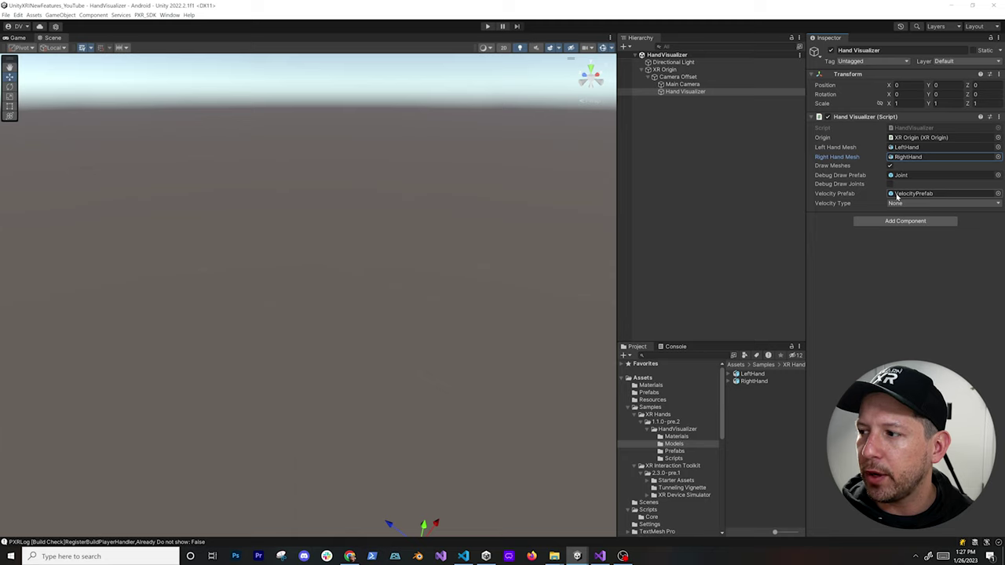
pyautogui.click(896, 204)
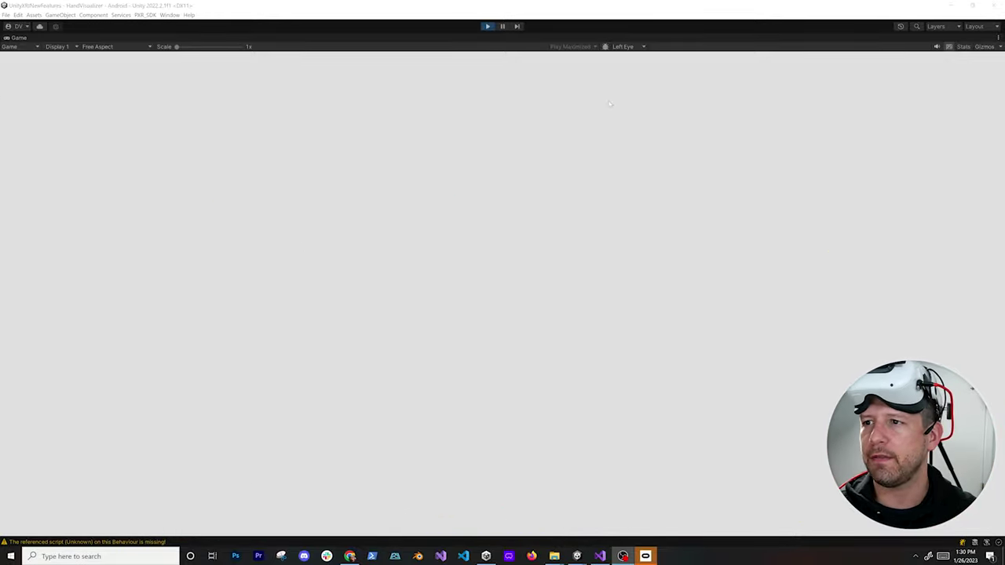
# - Stop play mode of the HandVisualizer scene and return to editing
pyautogui.click(487, 25)
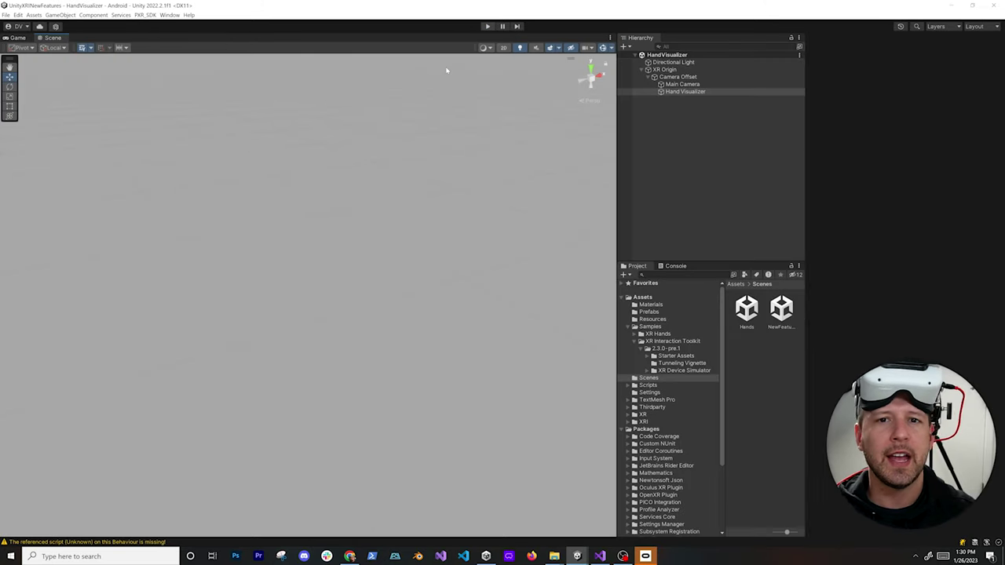